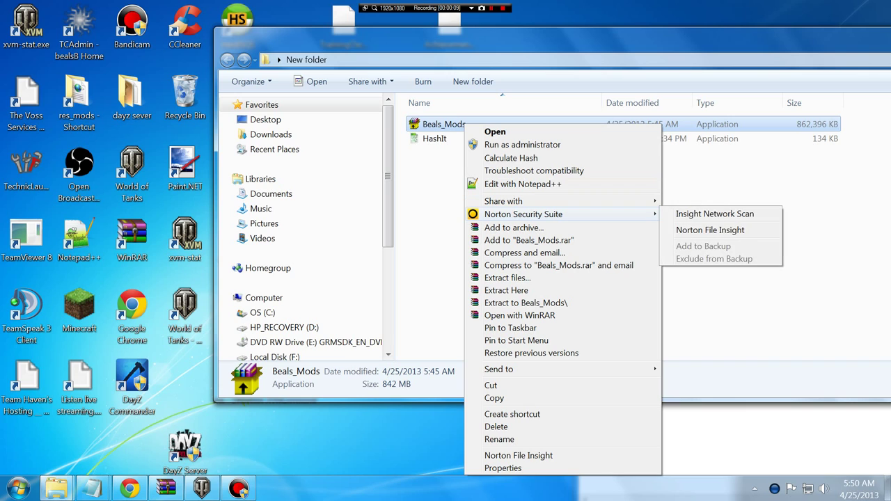
Step: Scan Beals_Mods with Norton Security Suite, export the results as the text file "Beals_4_virusescan resaults" and finish the scan
{"action": "key", "text": "Return"}
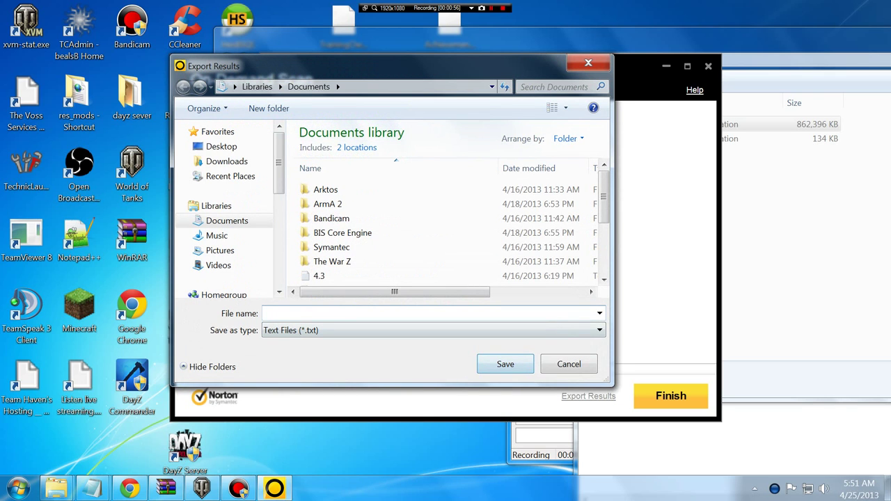
{"action": "type", "text": "Beals"}
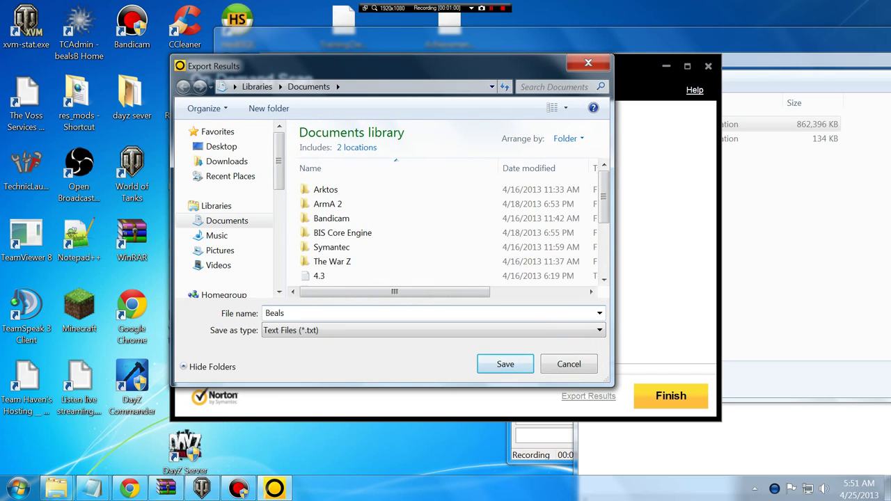
{"action": "type", "text": "_4"}
{"action": "type", "text": "_viruse"}
{"action": "type", "text": "scan resaults"}
{"action": "key", "text": "Return"}
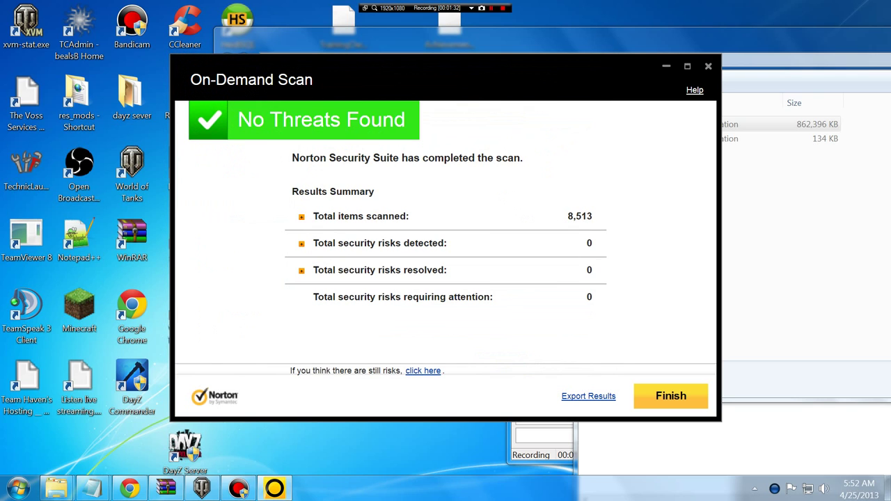
{"action": "key", "text": "Return"}
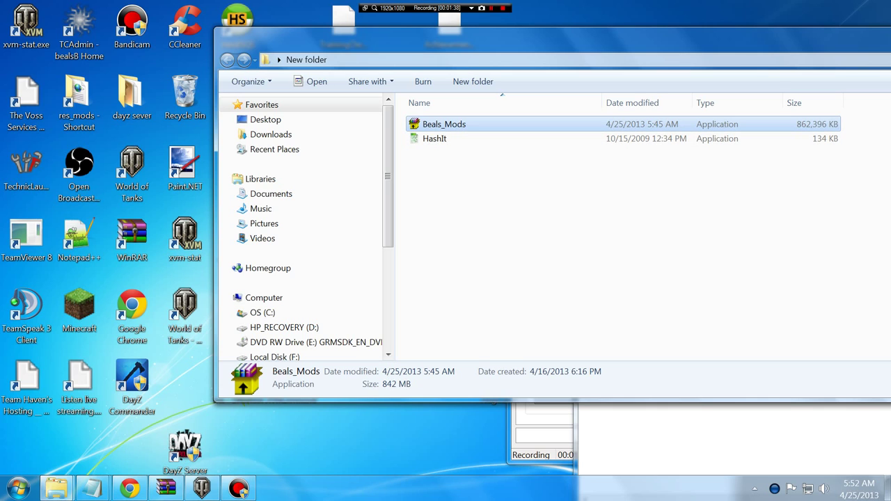
Step: Launch the Beals_Mods installer, accept its licence terms and close the folder window covering it
{"action": "key", "text": "Return"}
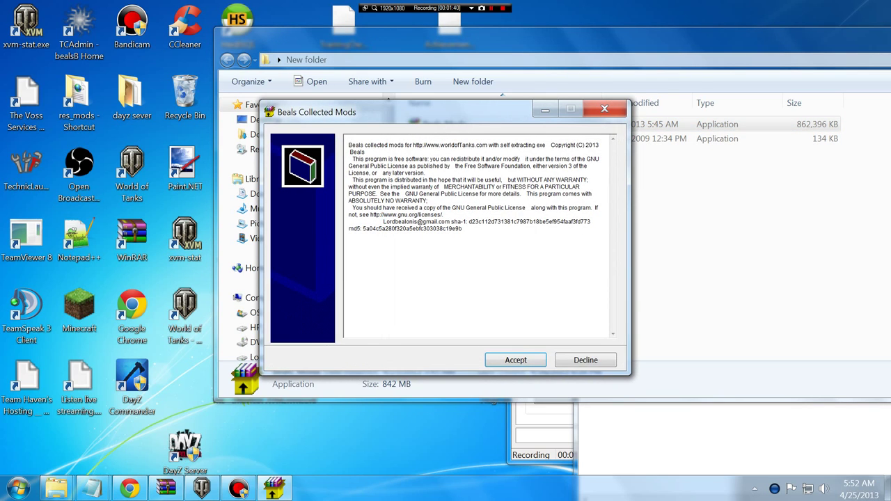
{"action": "key", "text": "Return"}
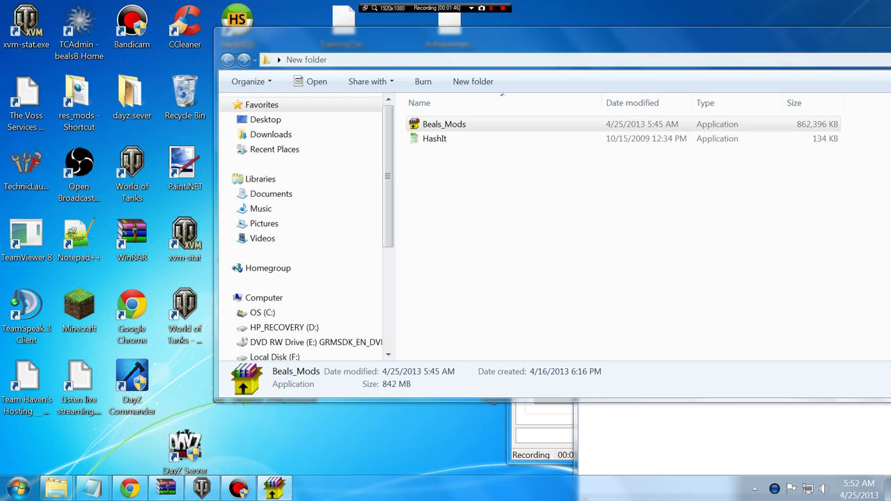
{"action": "left_click_drag", "start_coordinate": [557, 38], "coordinate": [291, 117]}
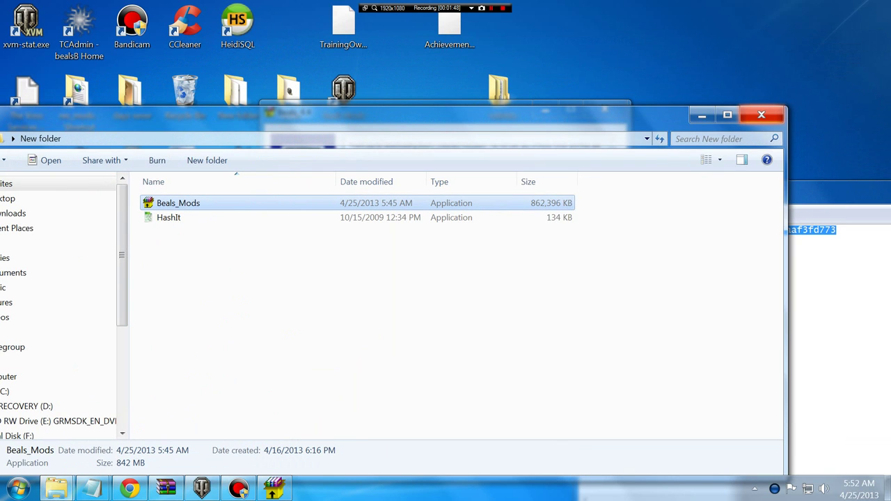
{"action": "left_click", "coordinate": [760, 114]}
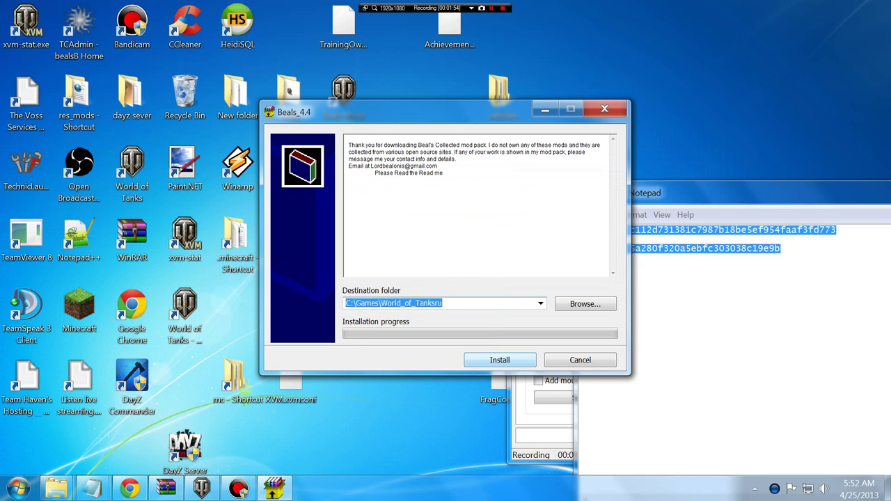
Step: Clear the destination folder and browse to C:\Games\World_of_Tanksru as the install location
{"action": "key", "text": "BackSpace"}
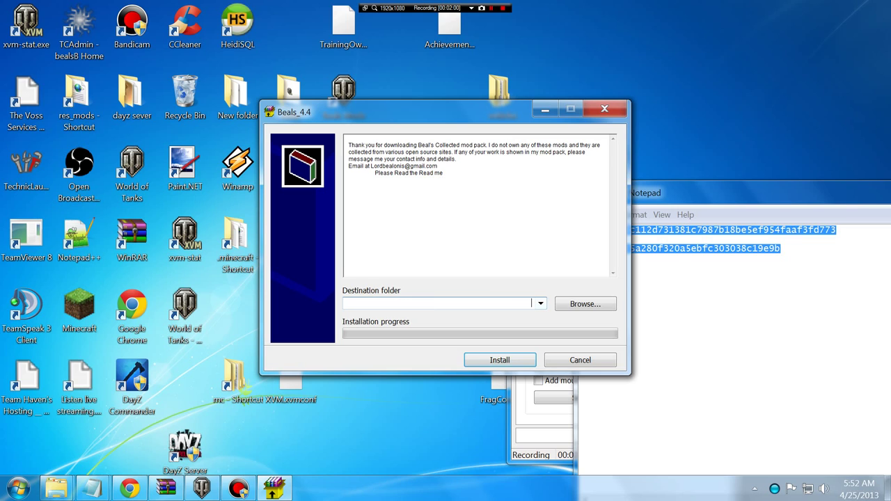
{"action": "left_click", "coordinate": [584, 303]}
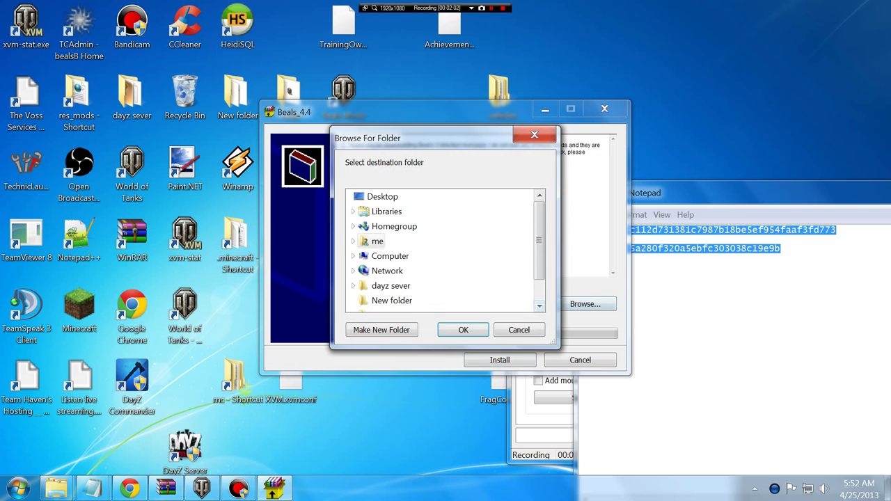
{"action": "left_click", "coordinate": [388, 255]}
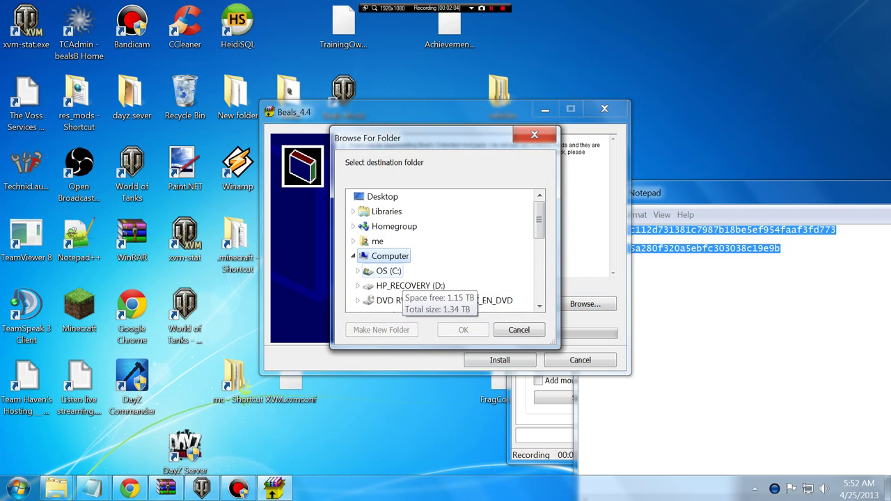
{"action": "double_click", "coordinate": [388, 270]}
{"action": "scroll", "coordinate": [438, 250], "scroll_direction": "down", "scroll_amount": 2}
{"action": "scroll", "coordinate": [438, 250], "scroll_direction": "up", "scroll_amount": 1}
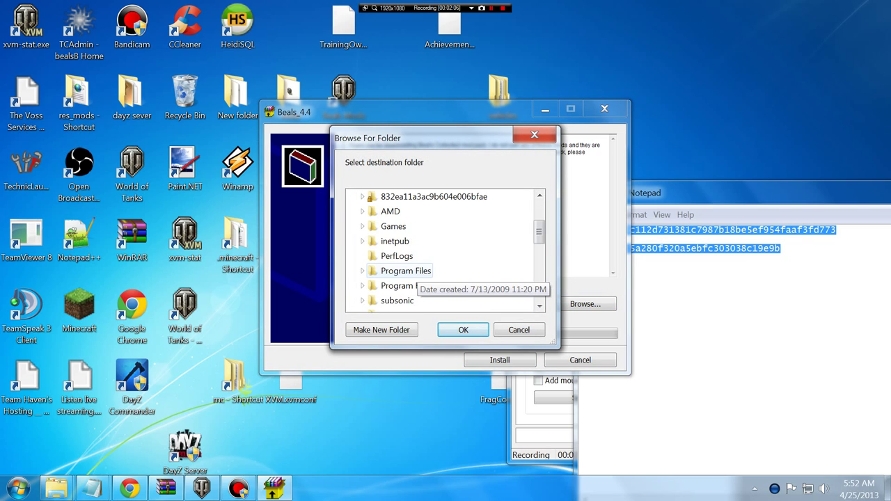
{"action": "double_click", "coordinate": [393, 240]}
{"action": "scroll", "coordinate": [438, 250], "scroll_direction": "up", "scroll_amount": 2}
{"action": "scroll", "coordinate": [445, 250], "scroll_direction": "down", "scroll_amount": 1}
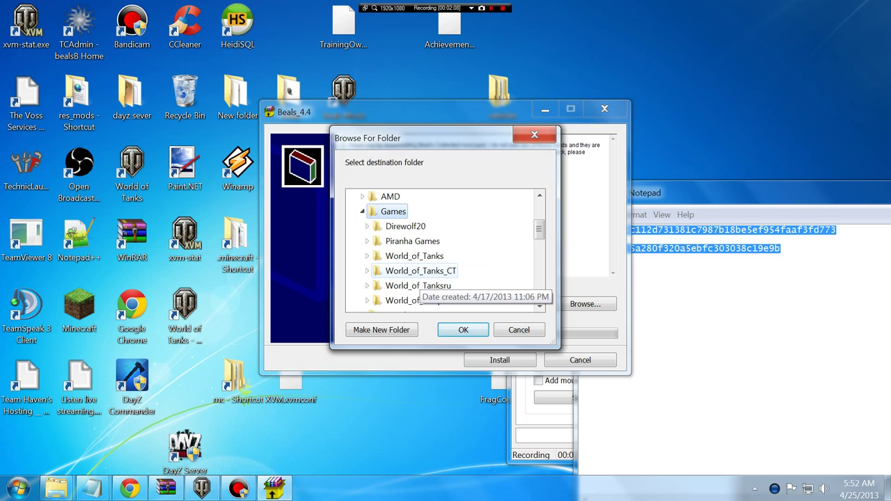
{"action": "scroll", "coordinate": [445, 251], "scroll_direction": "up", "scroll_amount": 1}
{"action": "double_click", "coordinate": [418, 300]}
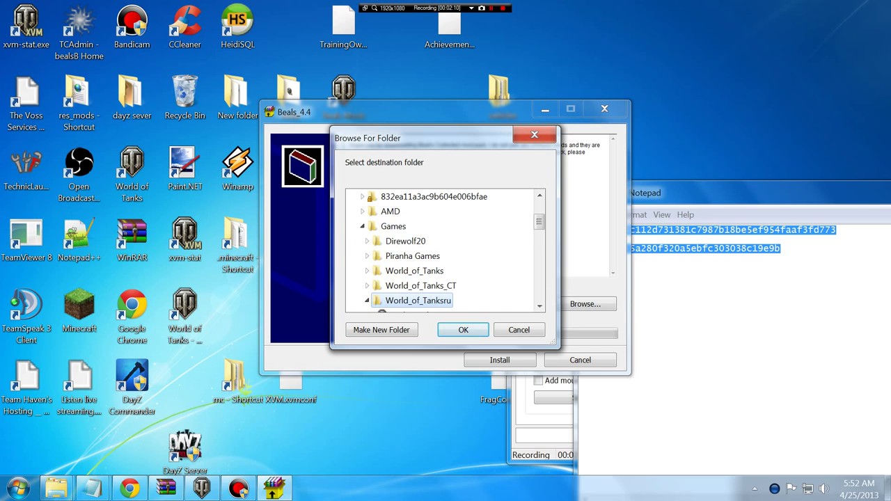
{"action": "left_click", "coordinate": [463, 330]}
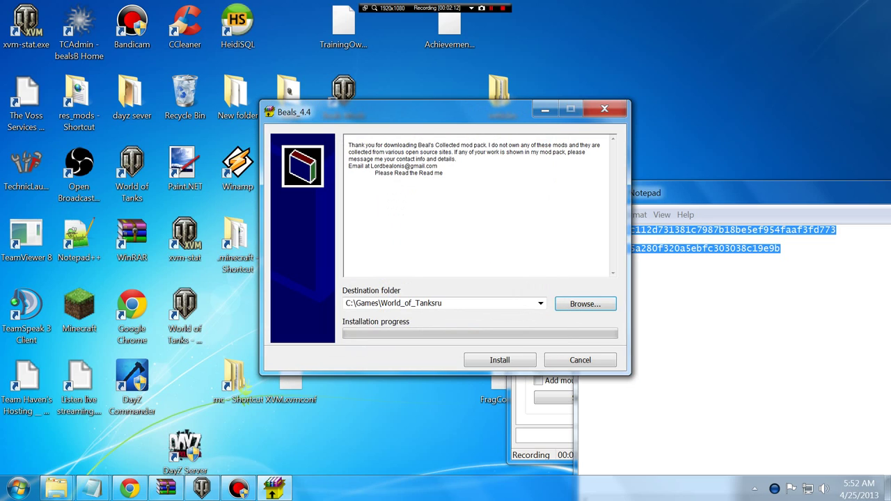
Step: Try to install the mod pack, closing the read-me and the Dokan setup notice and replacing all existing files
{"action": "left_click", "coordinate": [499, 360]}
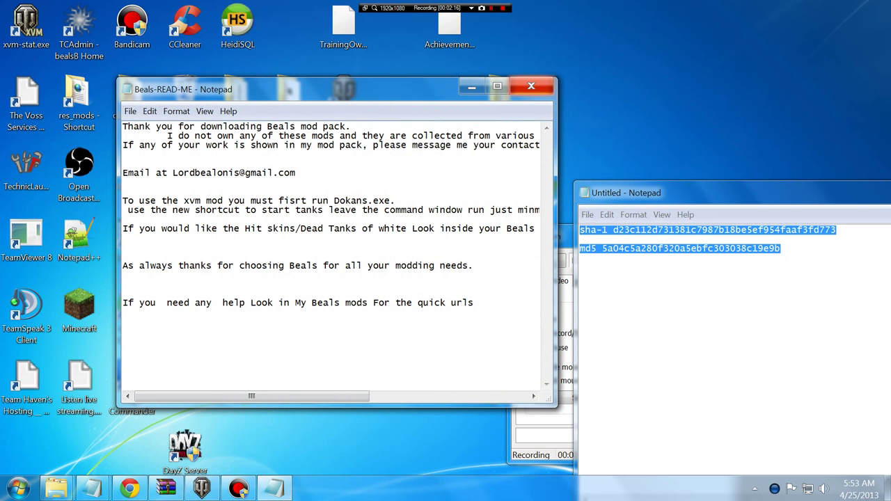
{"action": "left_click", "coordinate": [531, 85]}
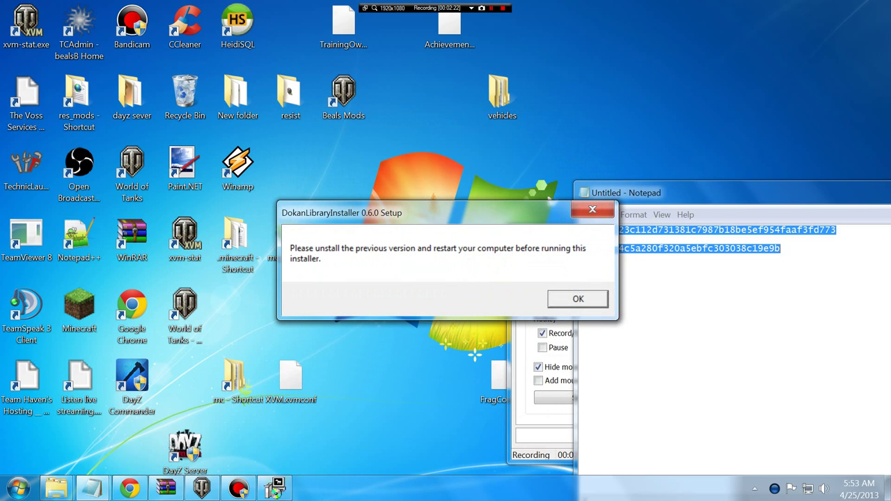
{"action": "key", "text": "Return"}
{"action": "left_click", "coordinate": [496, 366]}
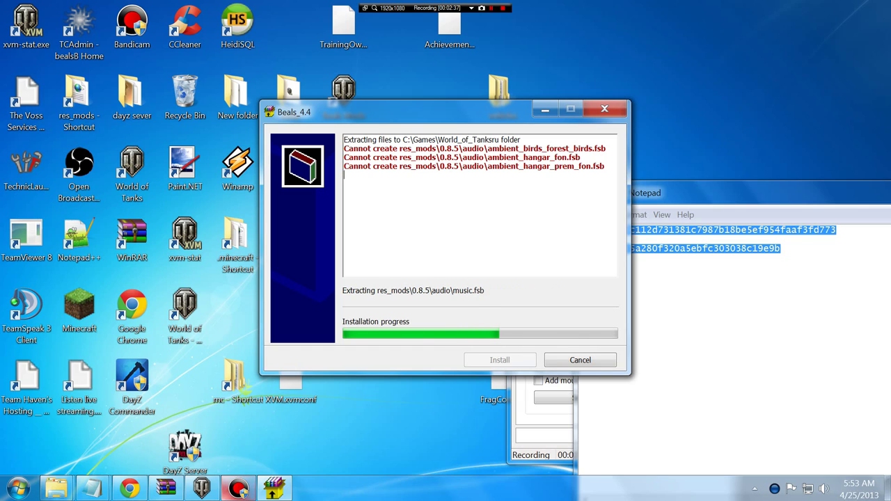
Step: Close the running World of Tanks window, dismiss the installation error and close the mod installer
{"action": "right_click", "coordinate": [202, 488]}
{"action": "left_click", "coordinate": [171, 455]}
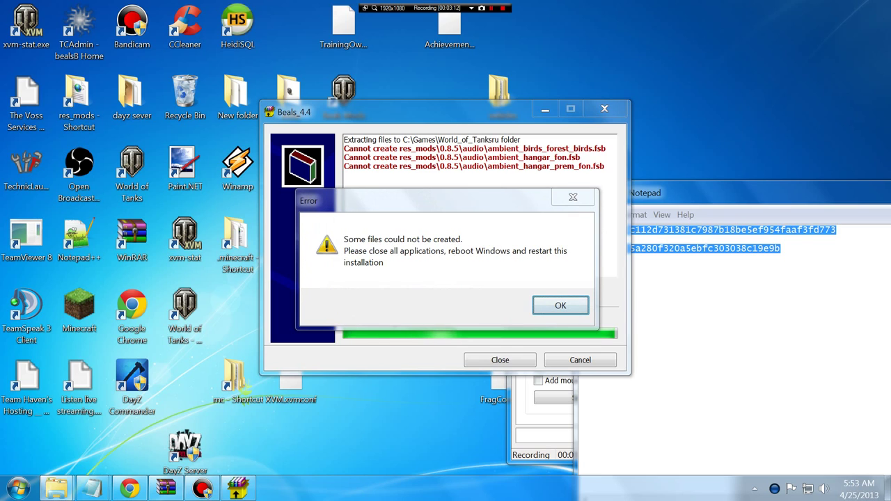
{"action": "key", "text": "Return"}
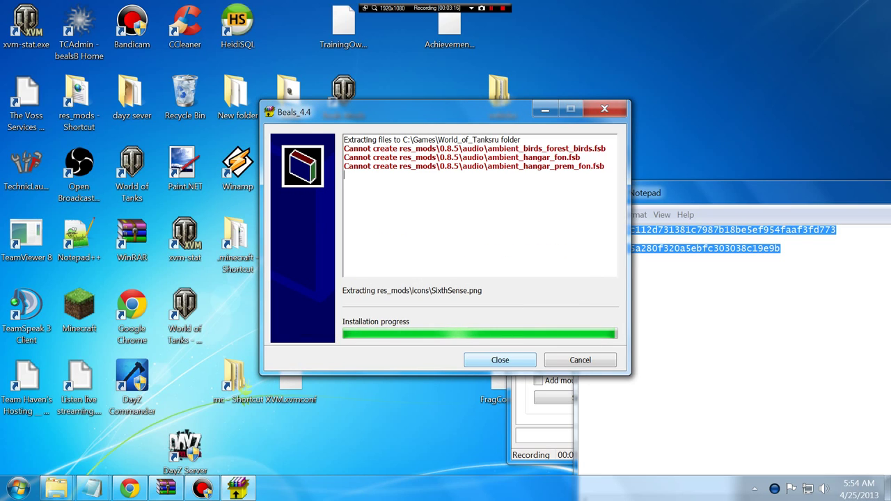
{"action": "key", "text": "Return"}
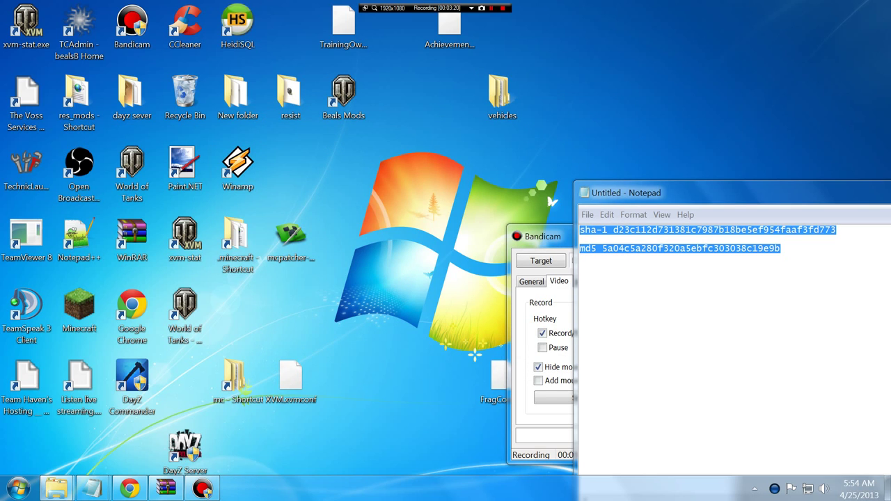
Step: Rerun the Beals_Mods installer from New folder into C:\Games\World_of_Tanksru, replacing all existing files, and clear away the read-me and folder windows
{"action": "double_click", "coordinate": [238, 97]}
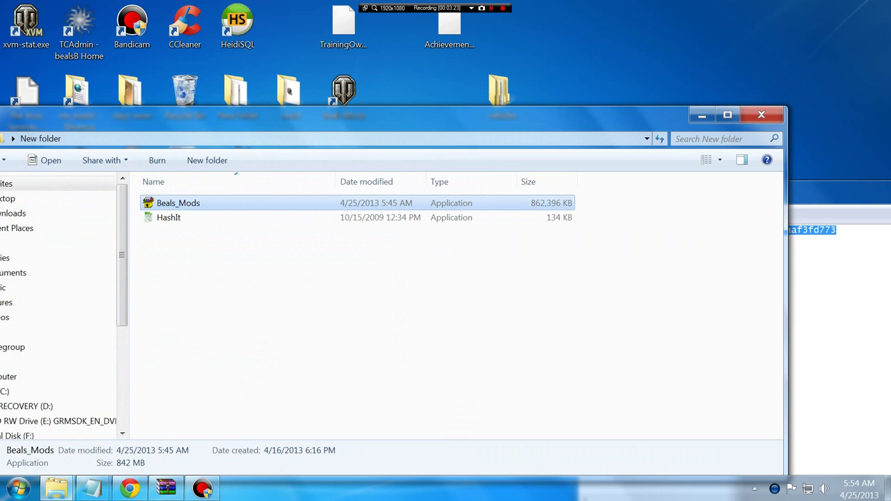
{"action": "key", "text": "Return"}
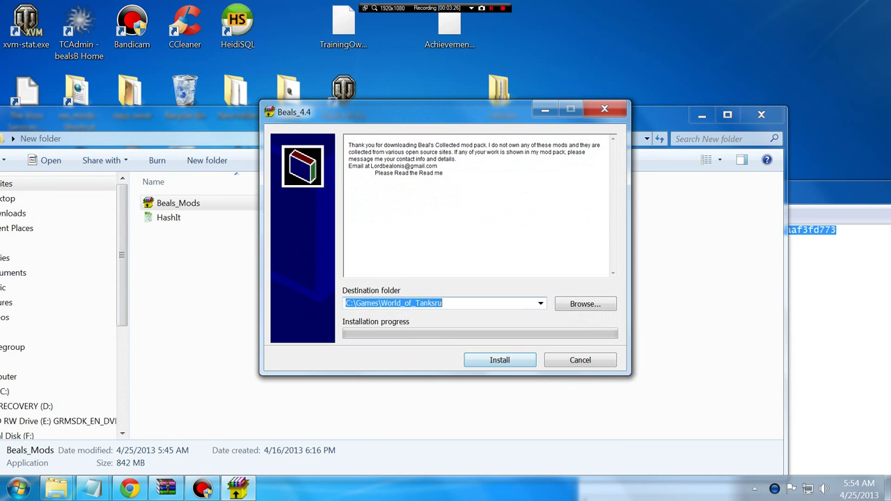
{"action": "key", "text": "Return"}
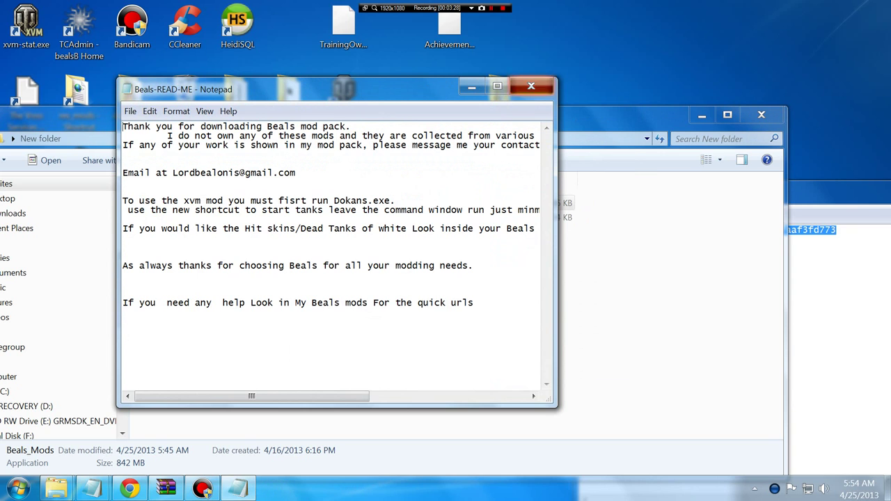
{"action": "left_click", "coordinate": [531, 85]}
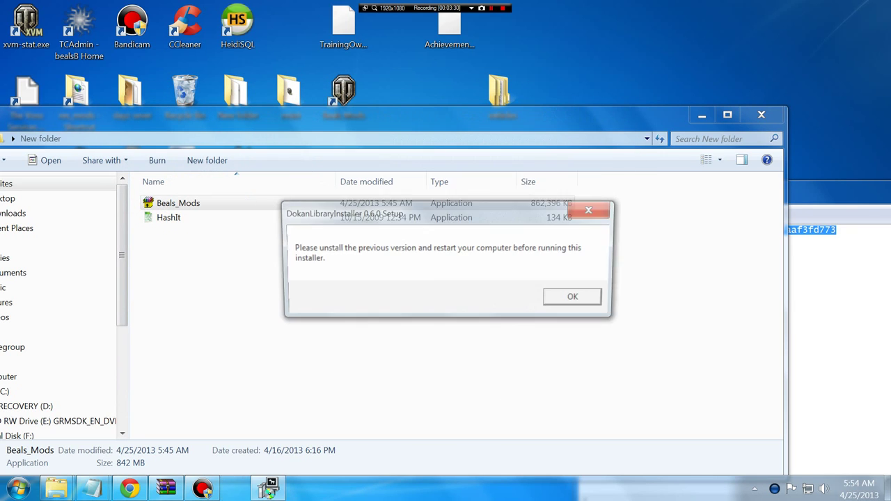
{"action": "key", "text": "Return"}
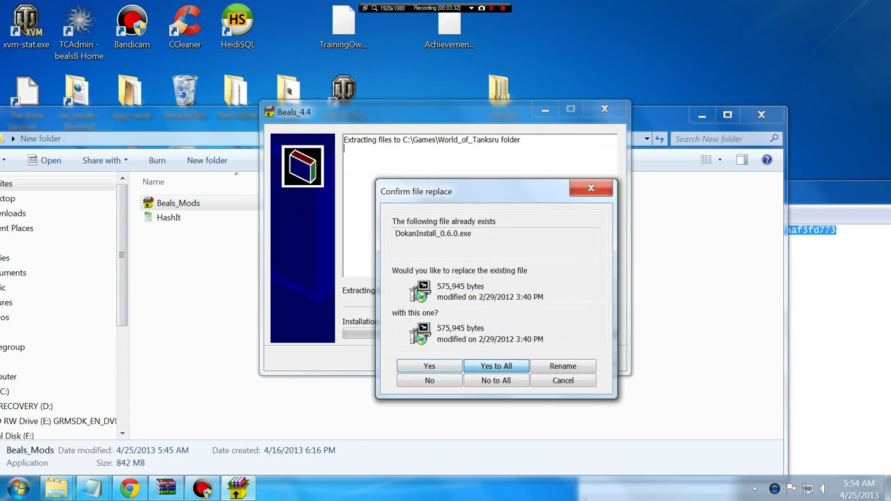
{"action": "left_click", "coordinate": [495, 366]}
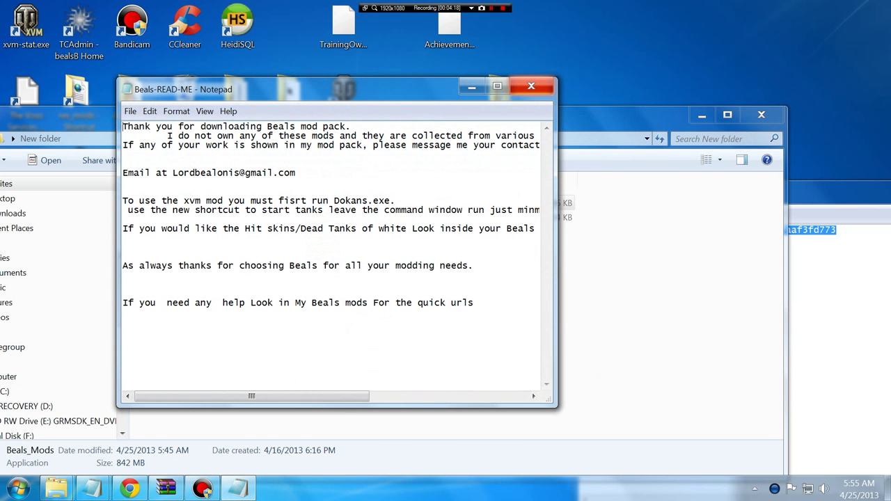
{"action": "left_click", "coordinate": [531, 85]}
{"action": "left_click", "coordinate": [702, 115]}
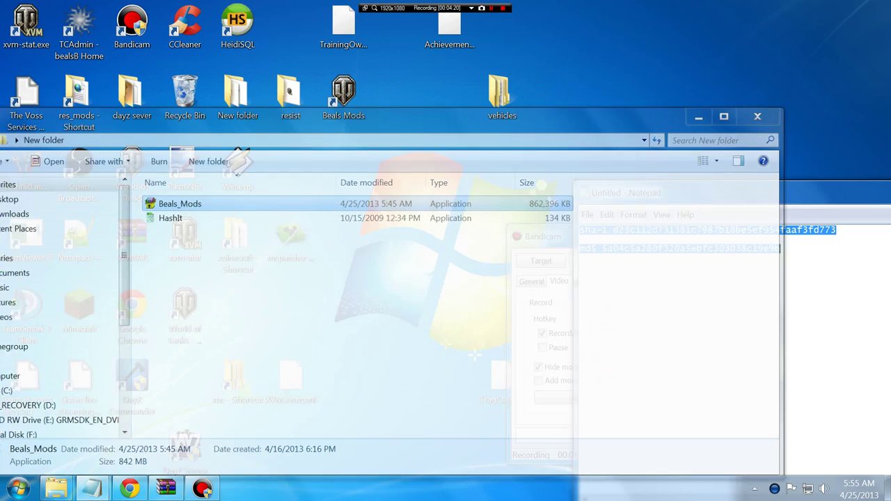
Step: Start World of Tanks through the xvm-stat.exe desktop shortcut and connect with the saved login
{"action": "double_click", "coordinate": [26, 25]}
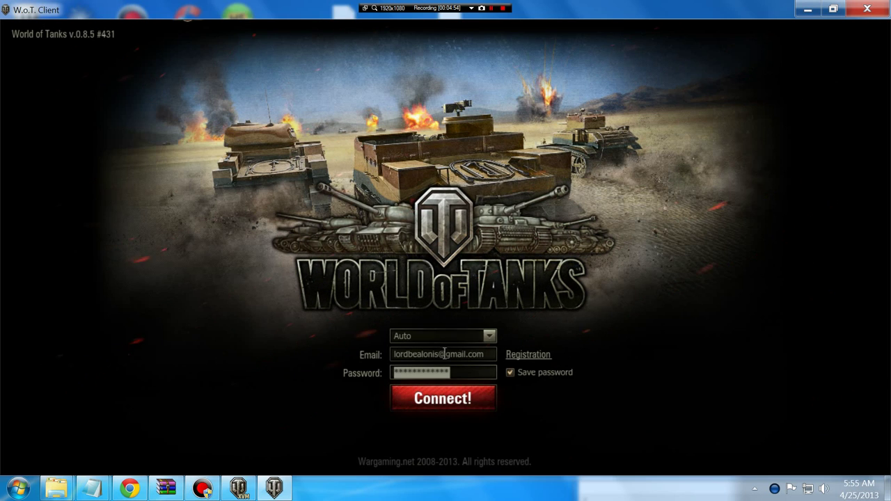
{"action": "left_click", "coordinate": [451, 404]}
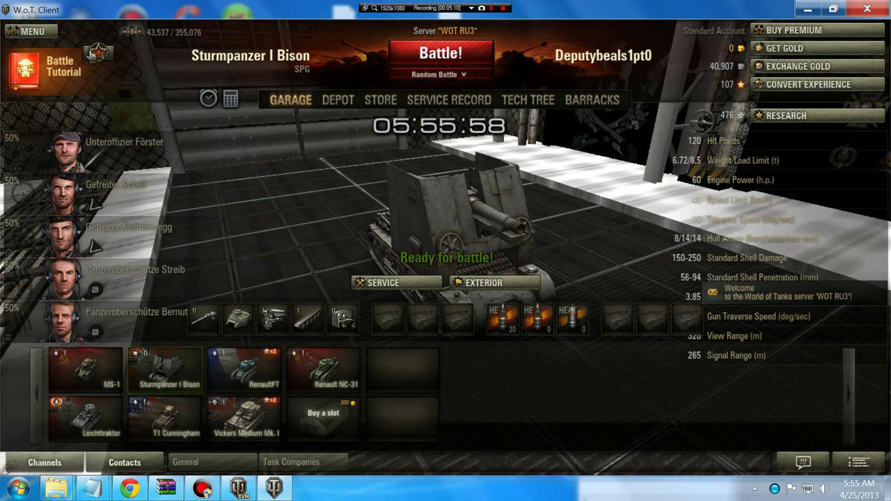
Step: Try out the garage's added clock and calculator, closing the calculator when done
{"action": "left_click", "coordinate": [98, 52]}
{"action": "left_click", "coordinate": [623, 90]}
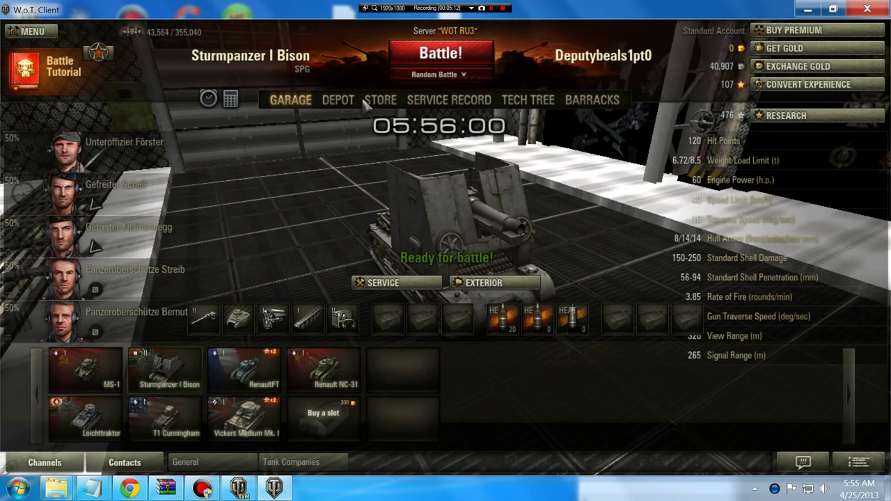
{"action": "left_click", "coordinate": [230, 101]}
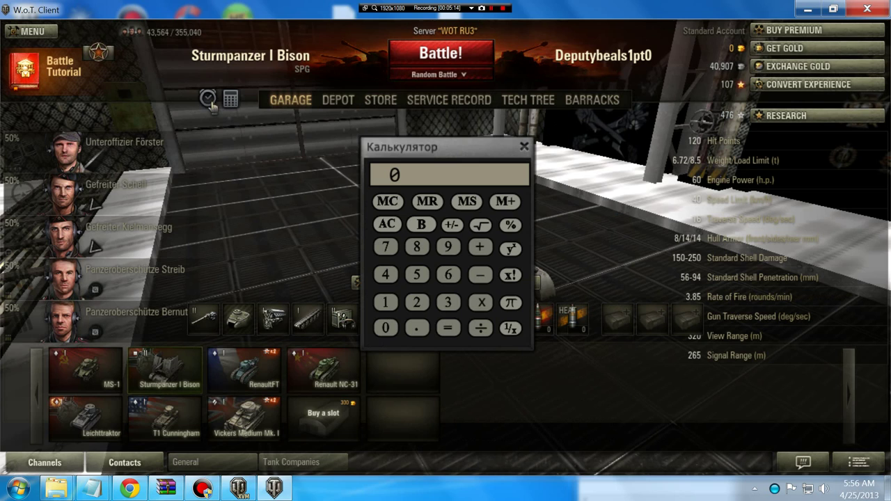
{"action": "left_click", "coordinate": [209, 99]}
{"action": "left_click", "coordinate": [526, 147]}
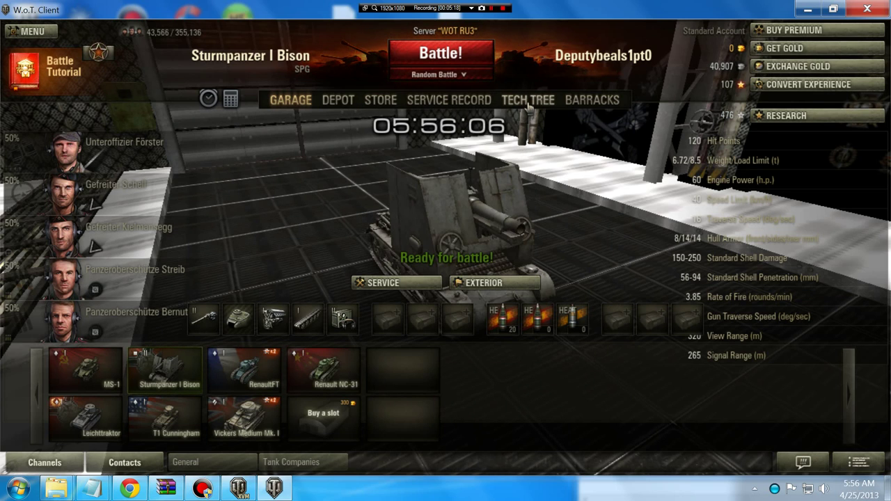
Step: Look through the German tech tree up to its highest tiers and return to the garage
{"action": "left_click", "coordinate": [527, 101]}
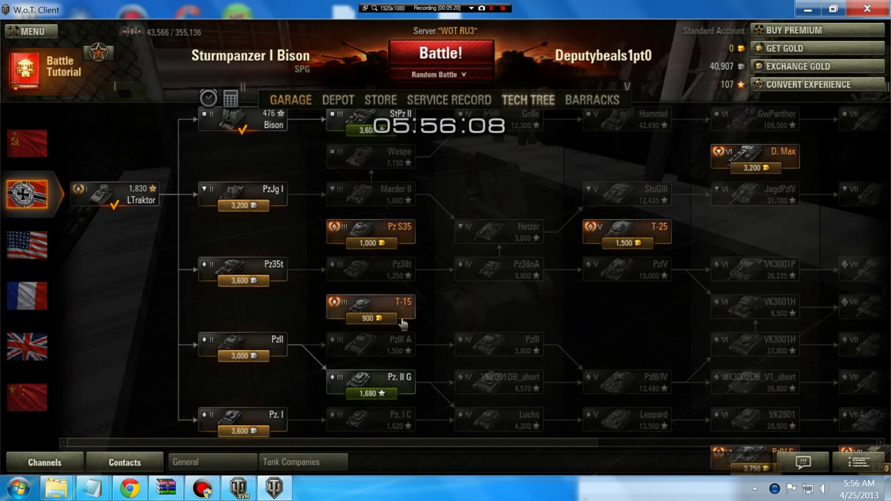
{"action": "scroll", "coordinate": [680, 430], "scroll_direction": "down", "scroll_amount": 5}
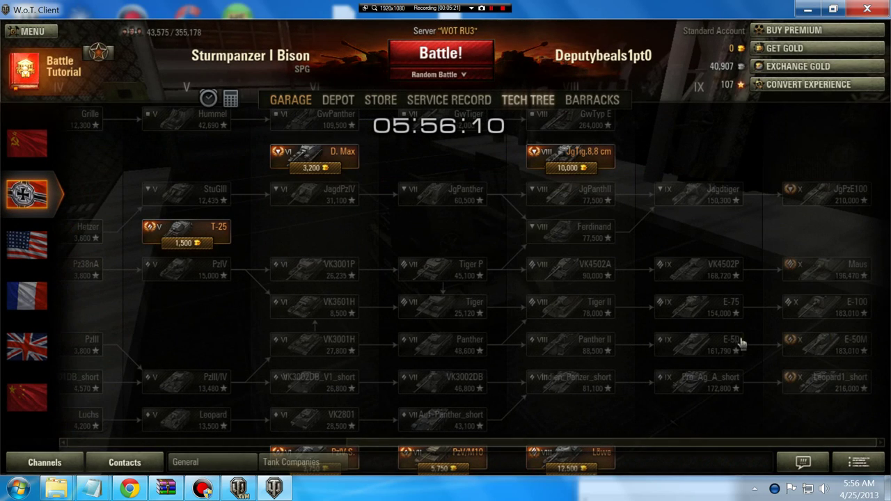
{"action": "left_click", "coordinate": [302, 103]}
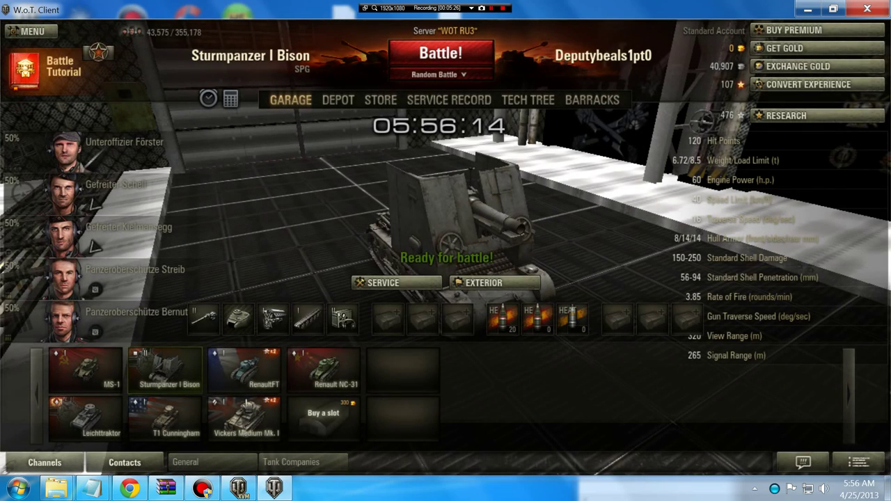
Step: Select the Leichttraktor in the garage and join a random battle with it
{"action": "left_click", "coordinate": [106, 429]}
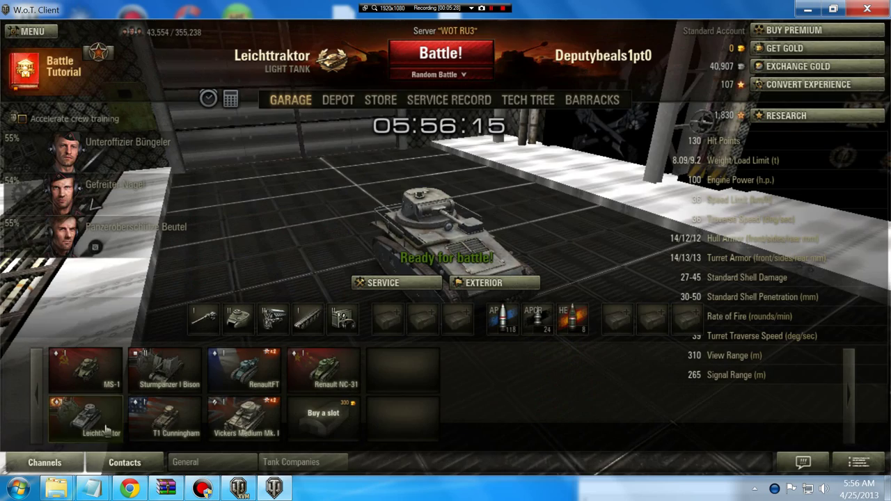
{"action": "left_click", "coordinate": [456, 64]}
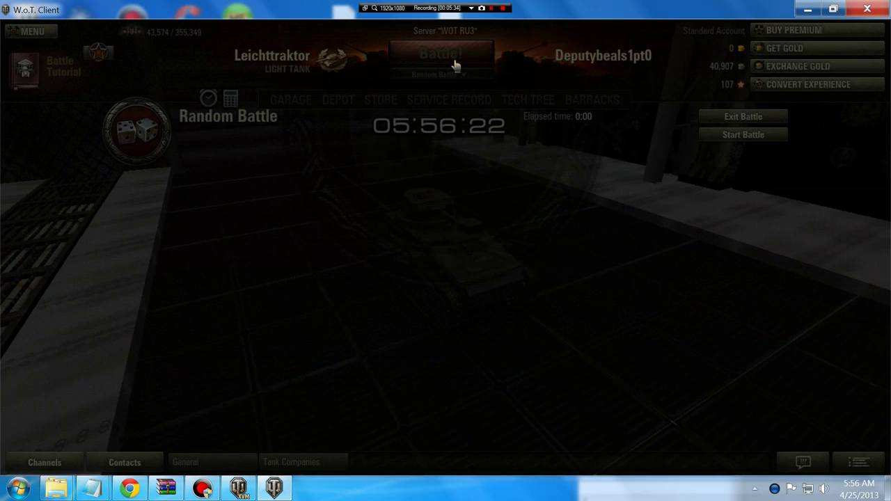